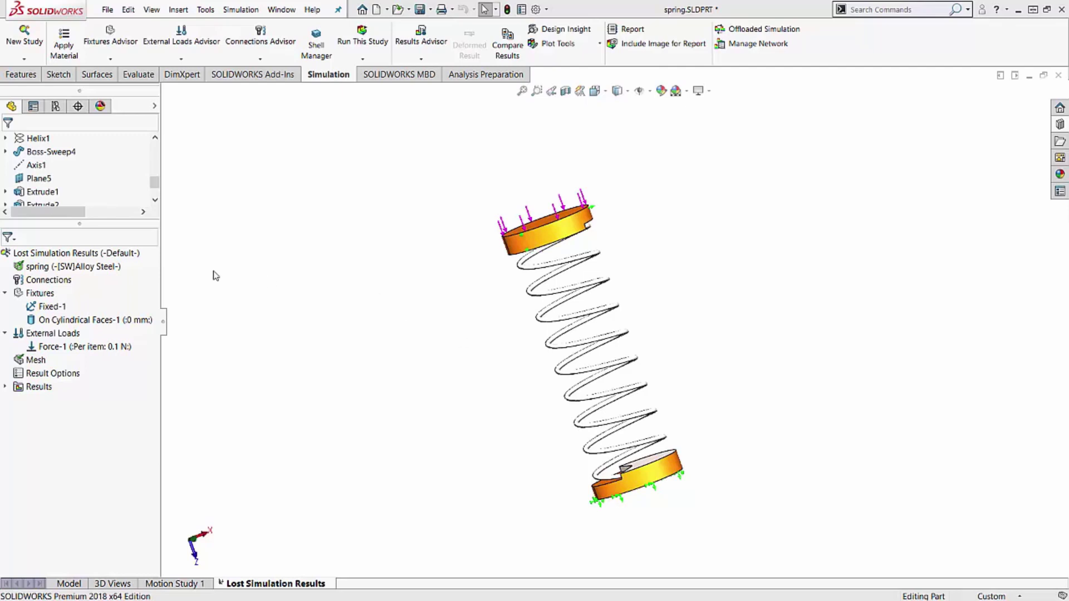
# Run the Lost Simulation Results static study to generate the spring's von Mises stress results
pyautogui.rightClick(56, 258)
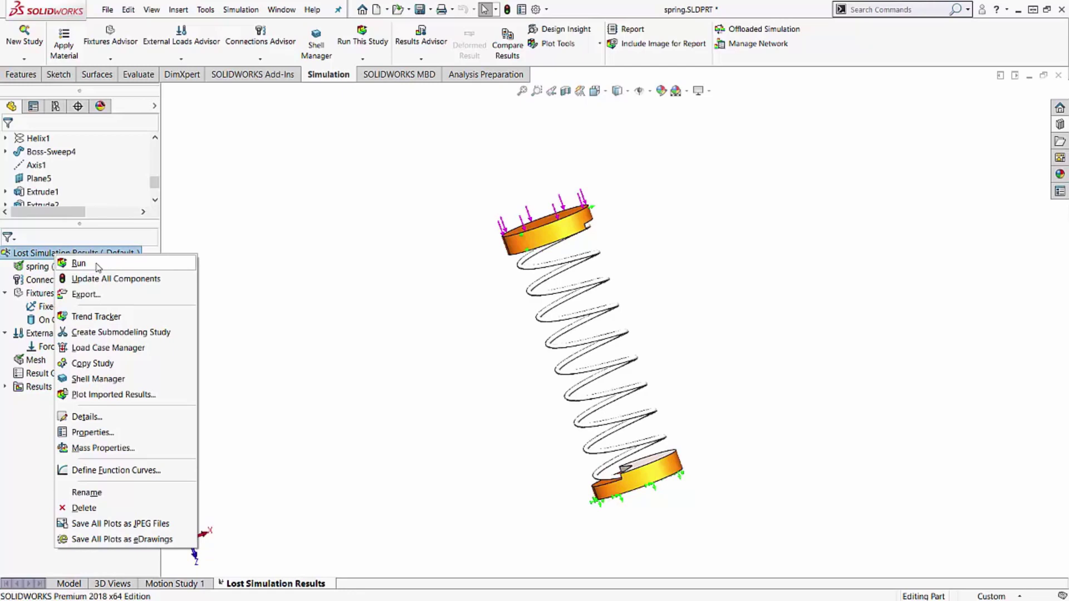
pyautogui.click(79, 263)
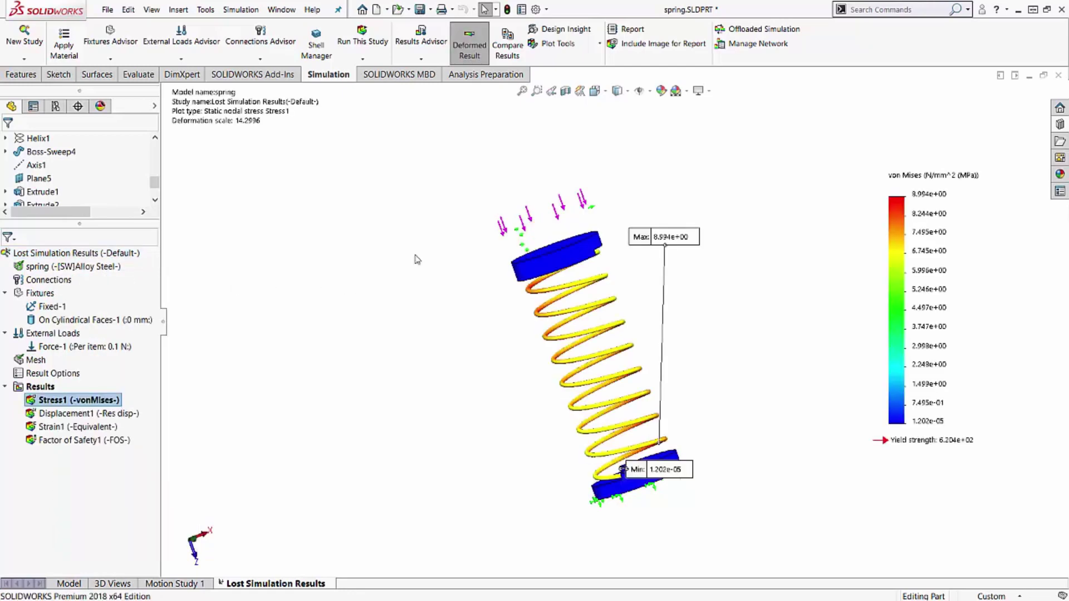
pyautogui.doubleClick(81, 413)
pyautogui.hotkey('alt', 'Tab')
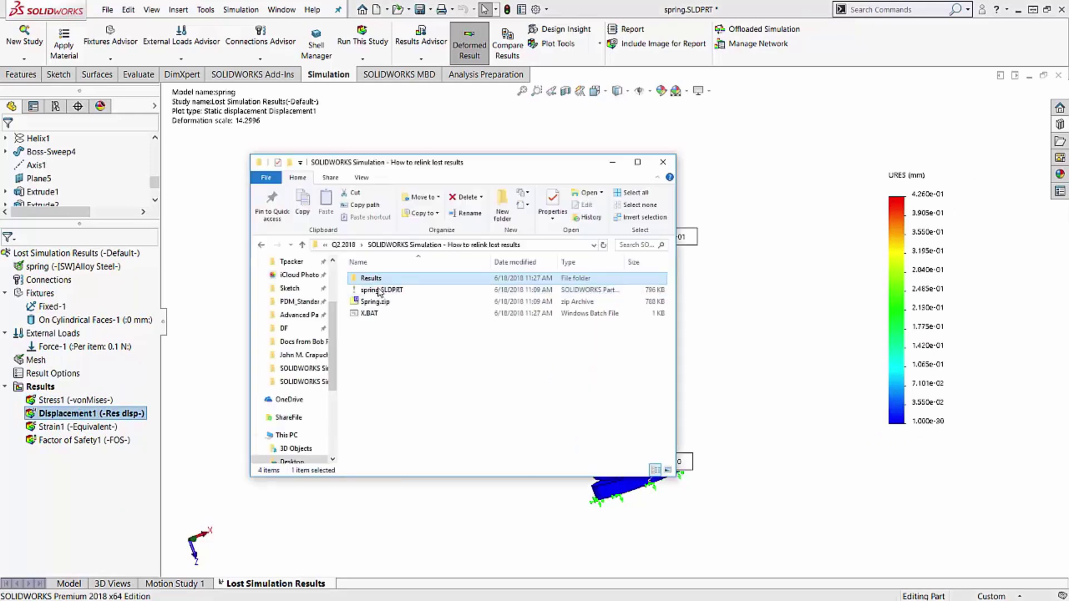
pyautogui.doubleClick(394, 278)
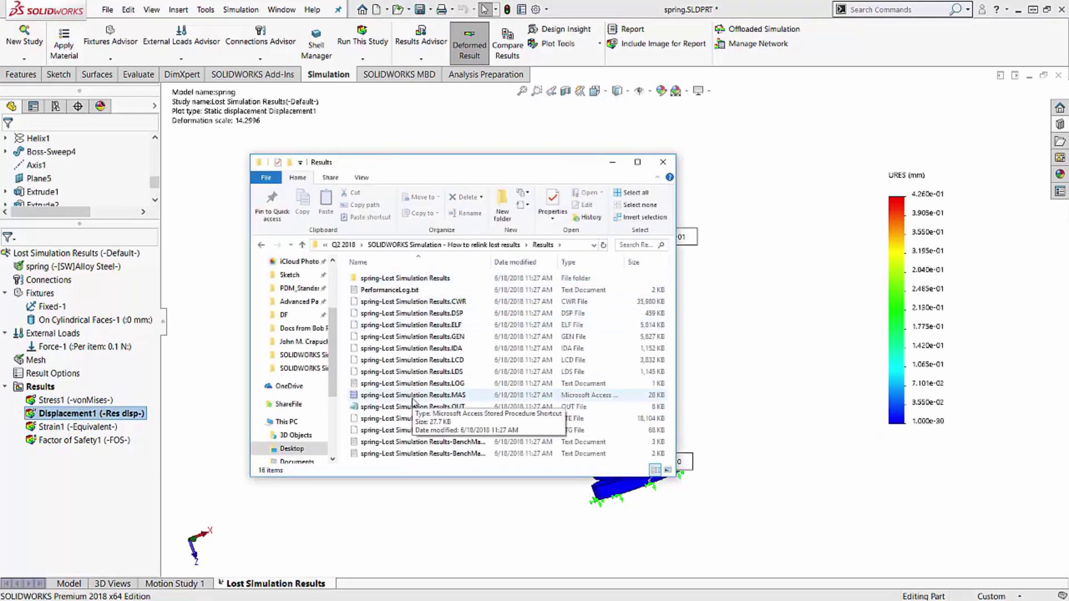
pyautogui.click(261, 245)
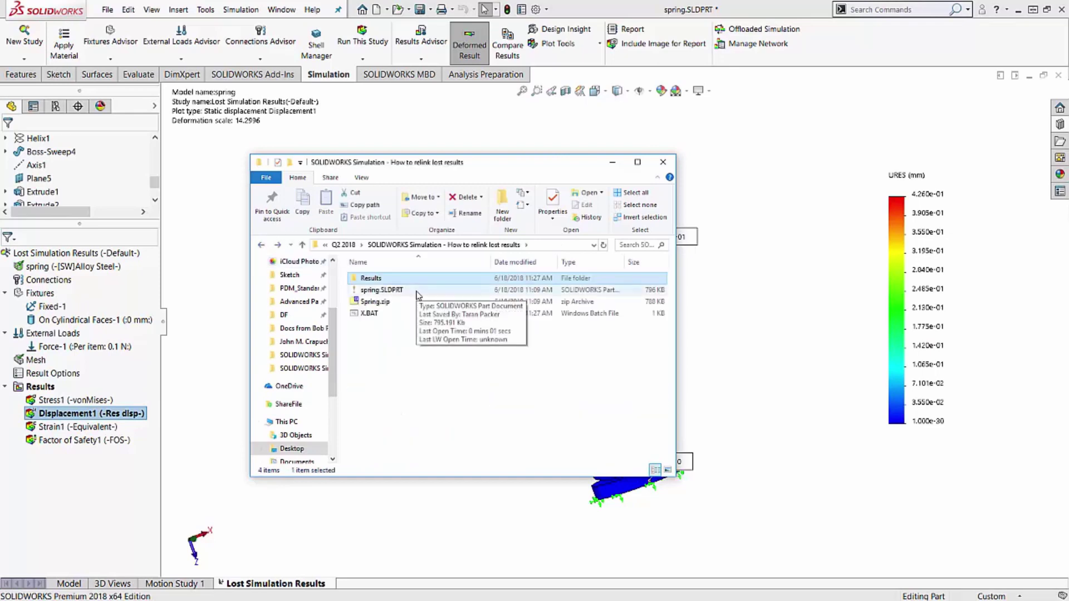
pyautogui.click(613, 162)
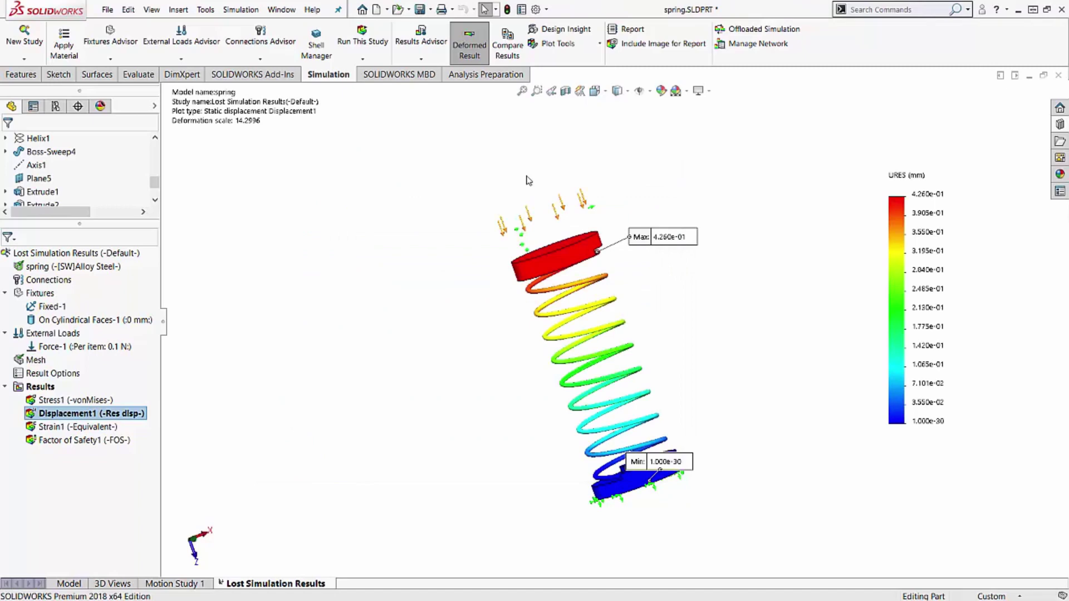
pyautogui.doubleClick(73, 400)
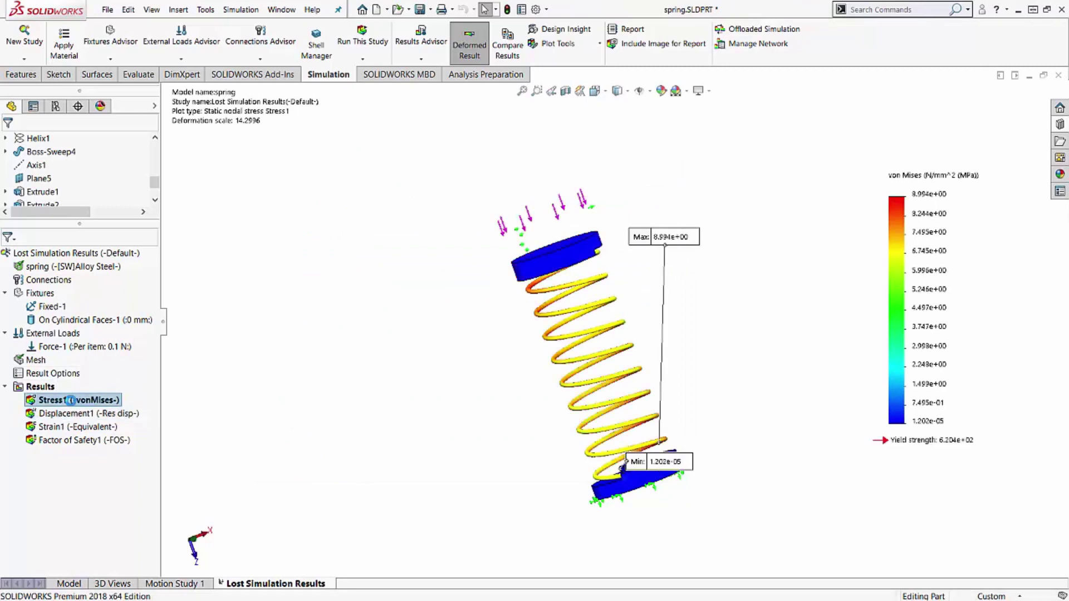
# Show the displacement plot, then create a 'Lost Results' folder and move Results into it
pyautogui.doubleClick(73, 414)
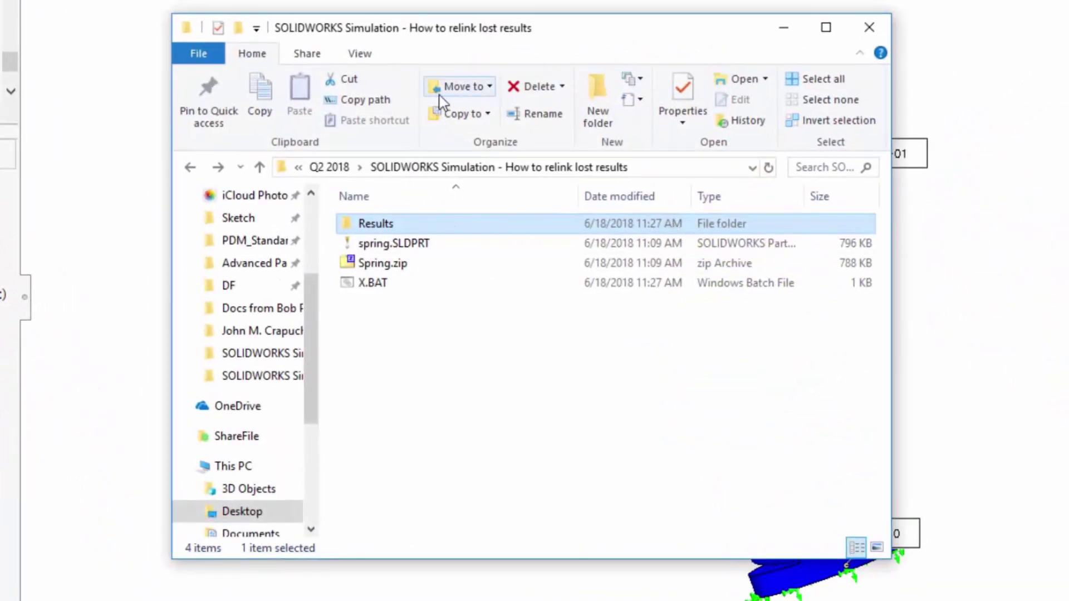
pyautogui.click(598, 100)
pyautogui.write('Los')
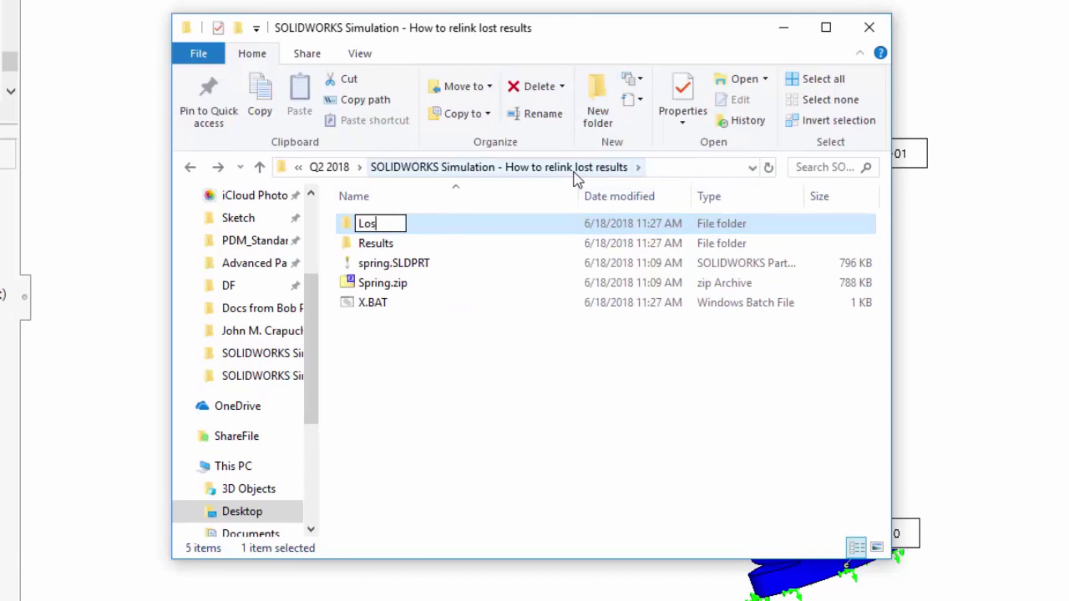
pyautogui.write('t Results')
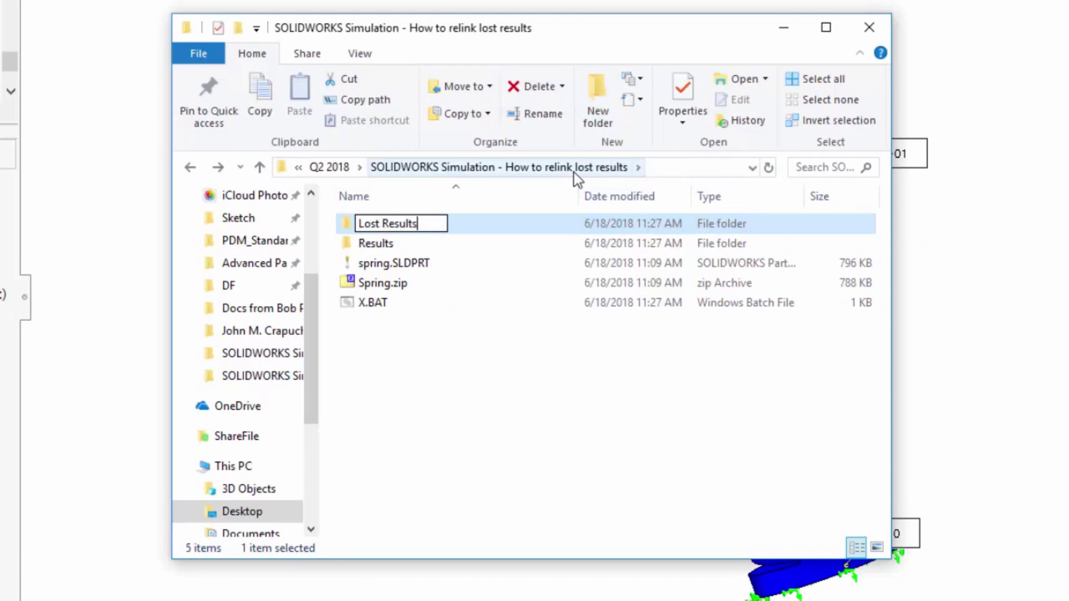
pyautogui.click(413, 390)
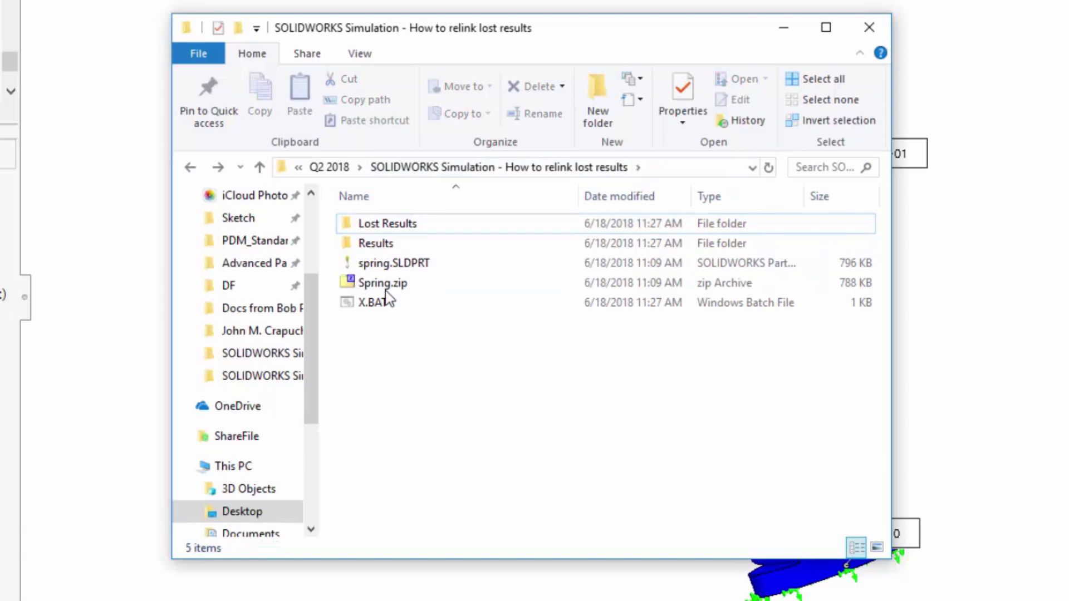
pyautogui.moveTo(373, 245); pyautogui.dragTo(378, 227)
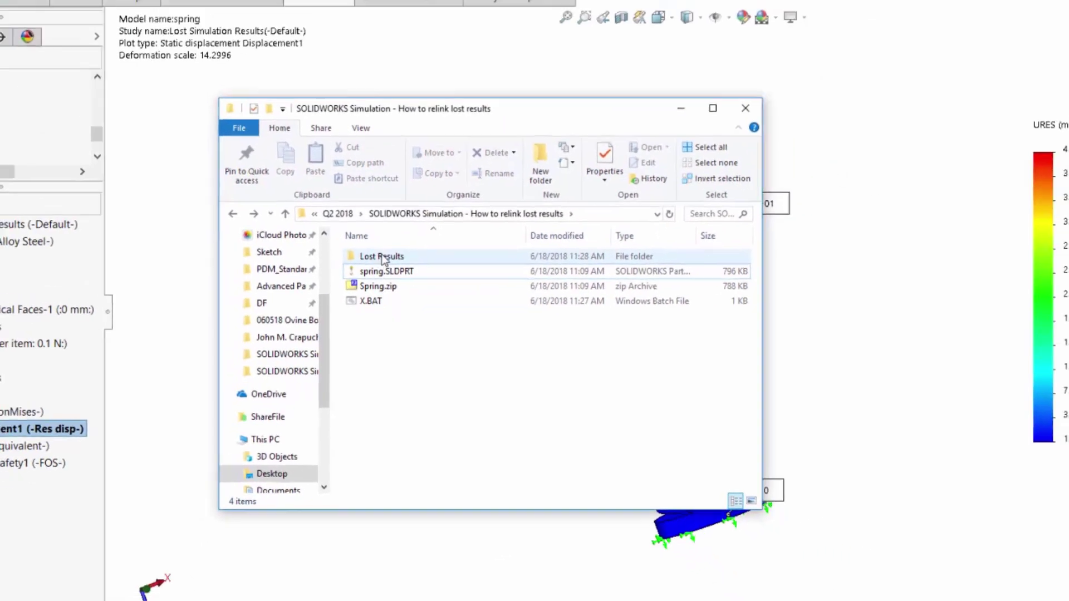
# Try to display the Stress1 plot and dismiss both 'Database not found' warnings
pyautogui.hotkey('alt', 'F4')
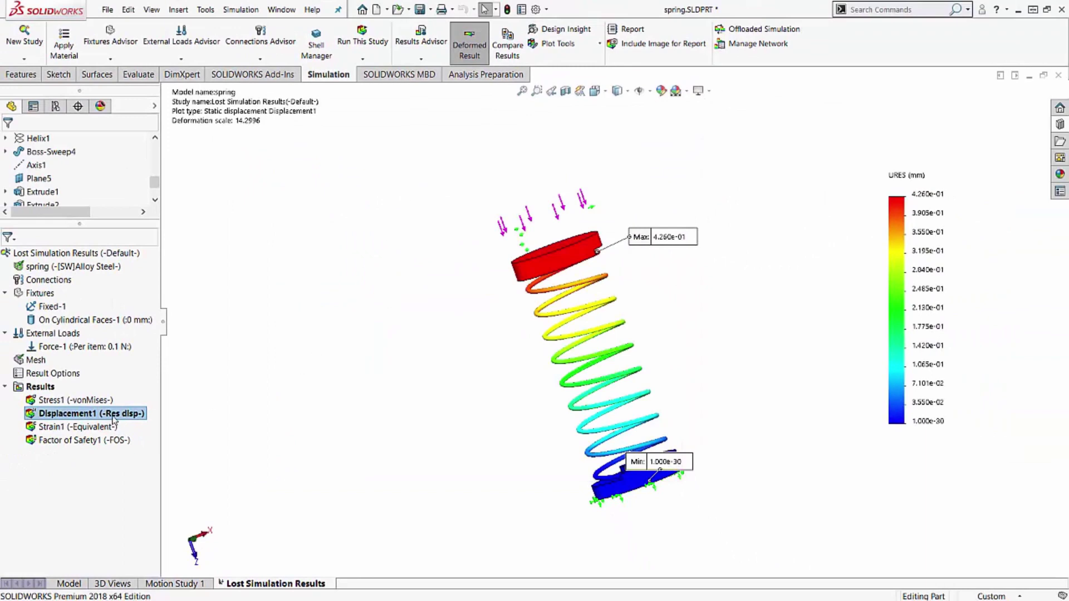
pyautogui.doubleClick(67, 400)
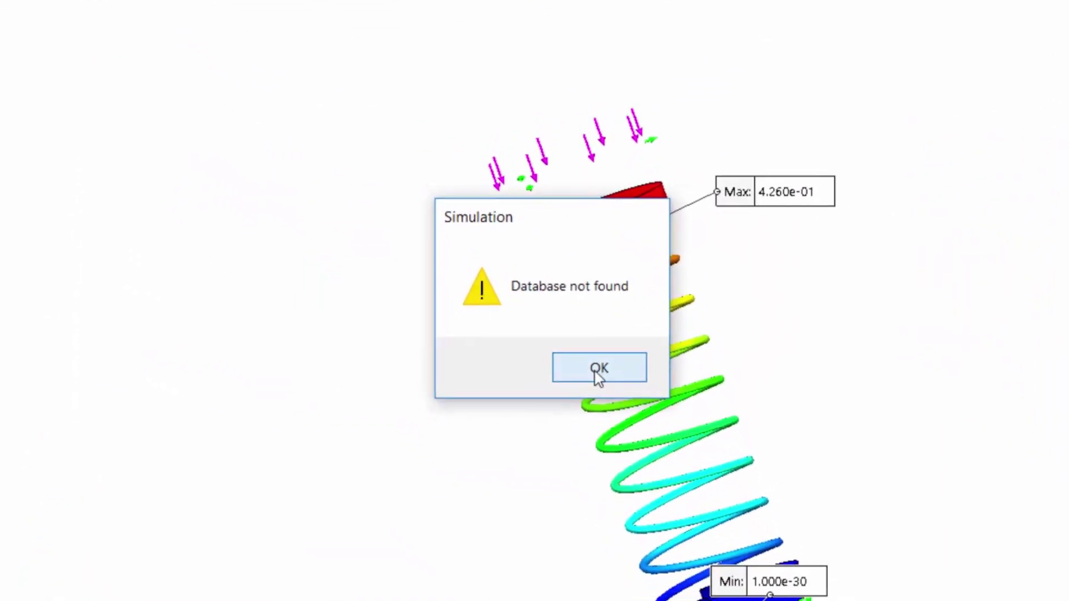
pyautogui.click(605, 377)
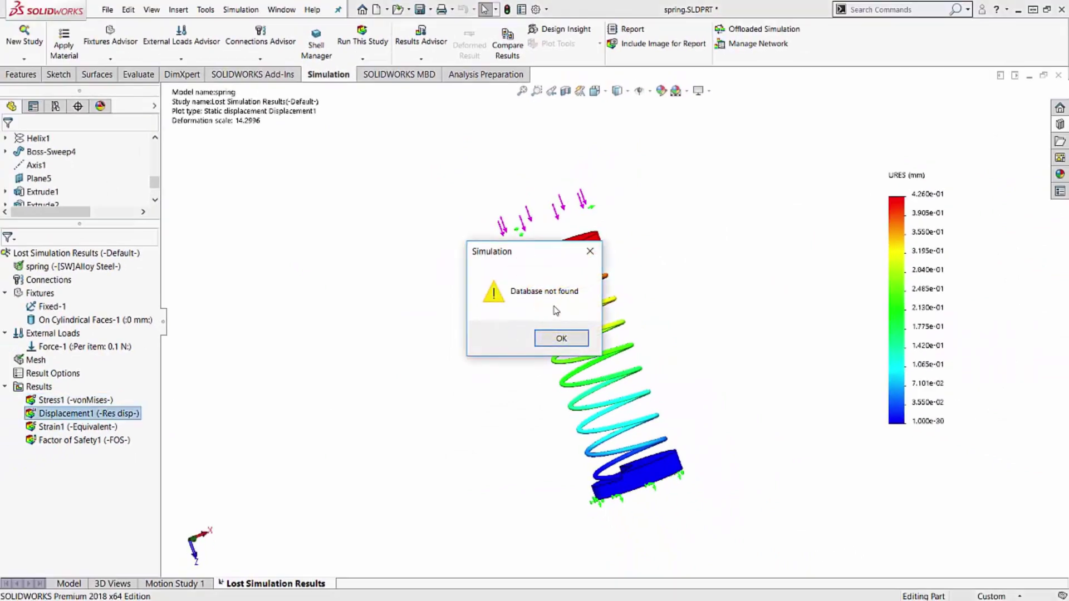
pyautogui.click(560, 341)
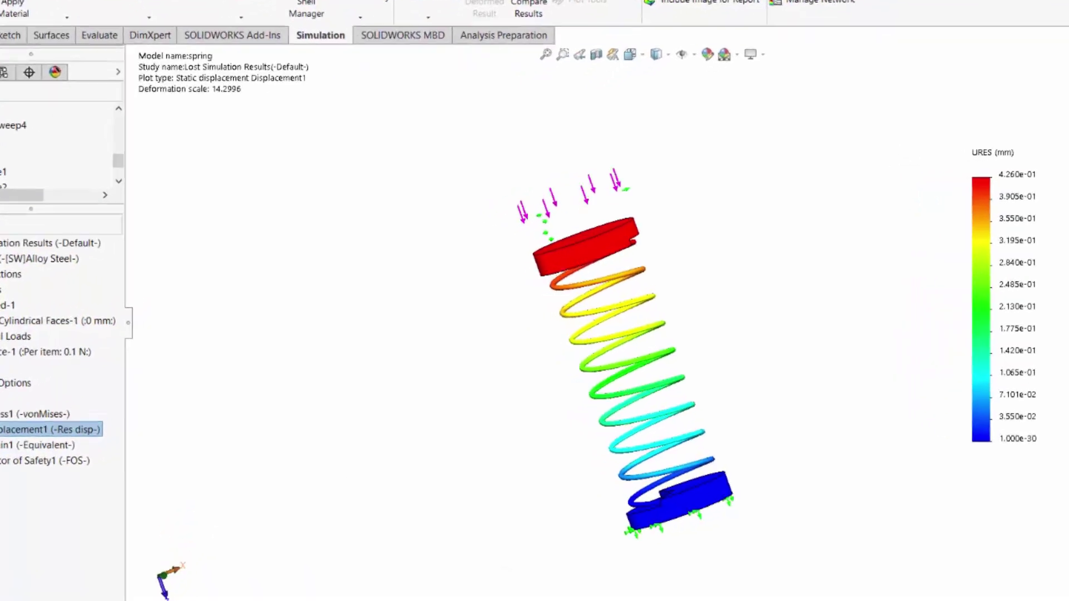
# Check the old Results location in Explorer, then browse into Lost Results\Results
pyautogui.hotkey('alt', 'Tab')
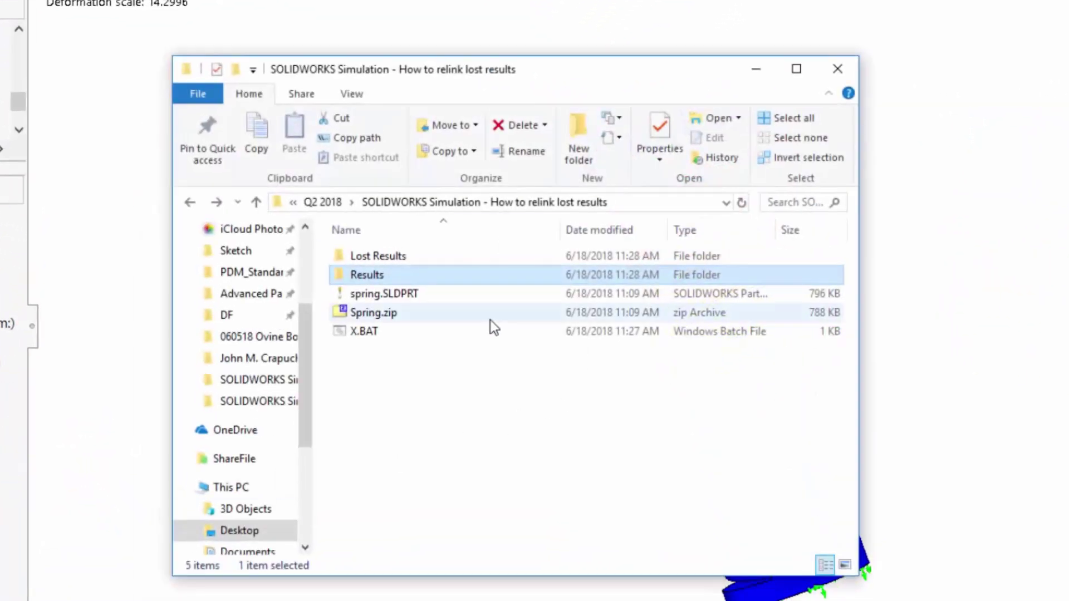
pyautogui.doubleClick(363, 276)
pyautogui.doubleClick(364, 259)
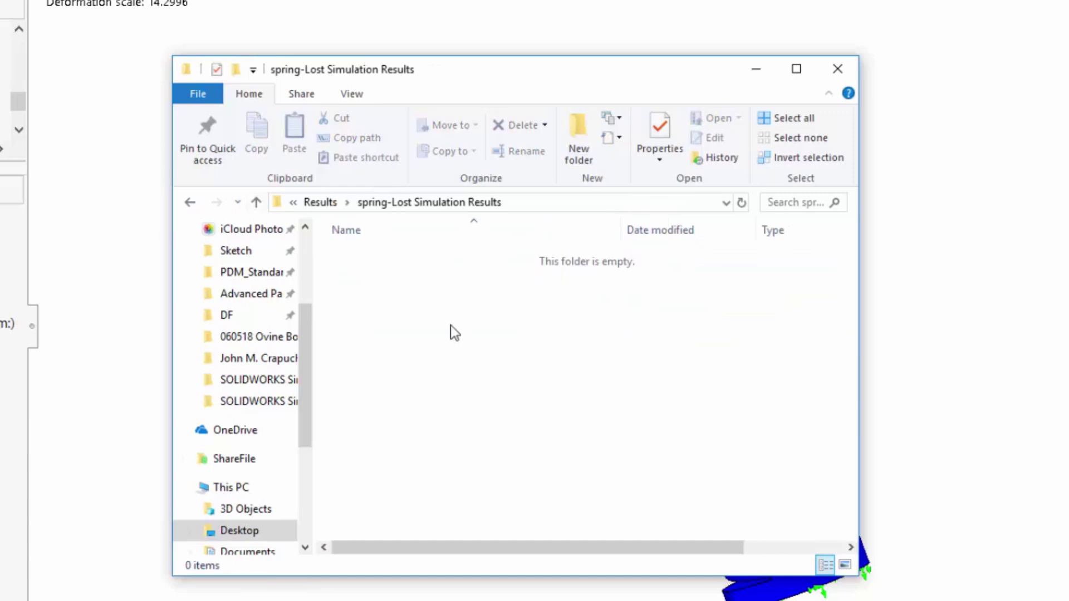
pyautogui.click(191, 203)
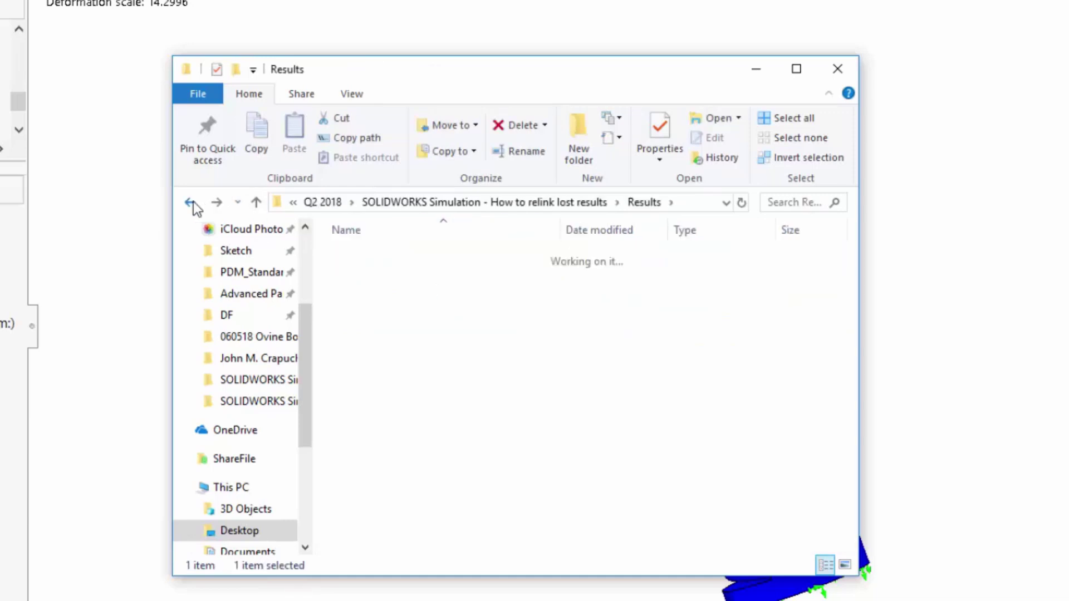
pyautogui.click(190, 203)
pyautogui.click(383, 257)
pyautogui.doubleClick(383, 256)
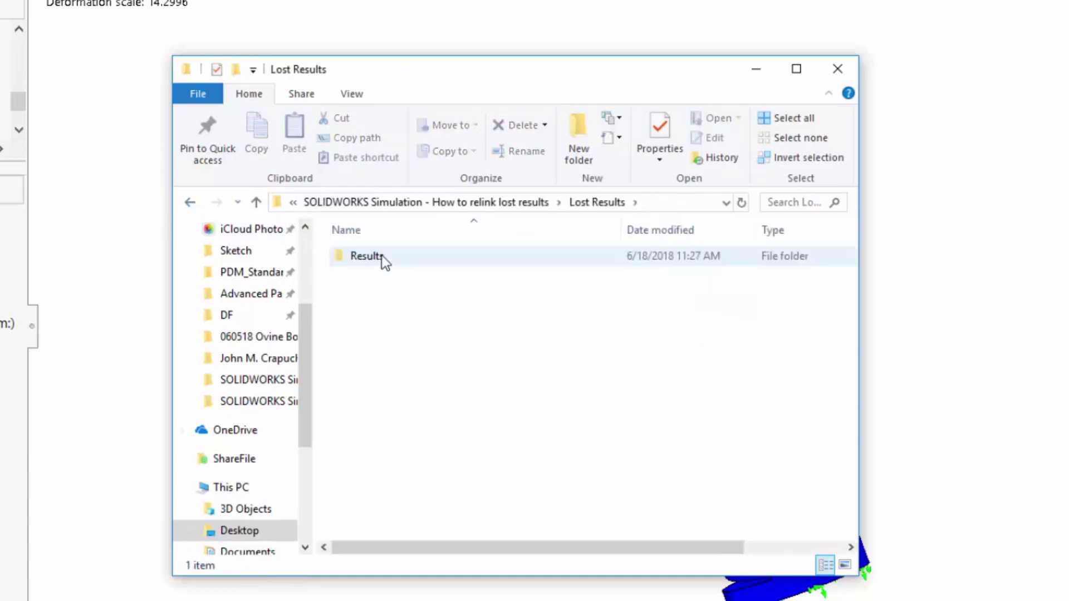
pyautogui.doubleClick(383, 257)
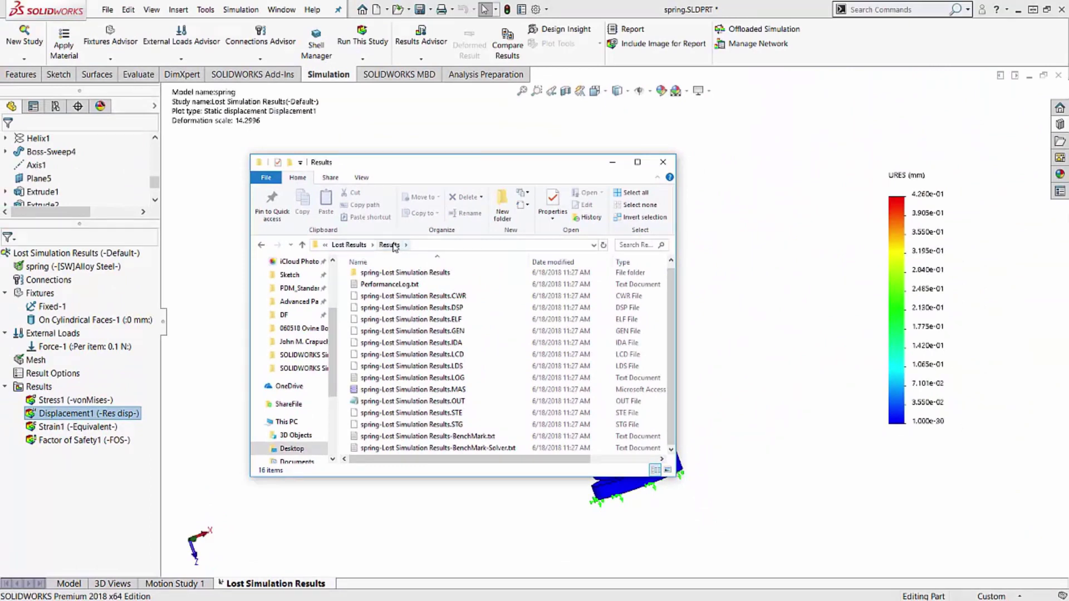
# In the study's Properties, set the results folder to Lost Results\Results
pyautogui.click(613, 164)
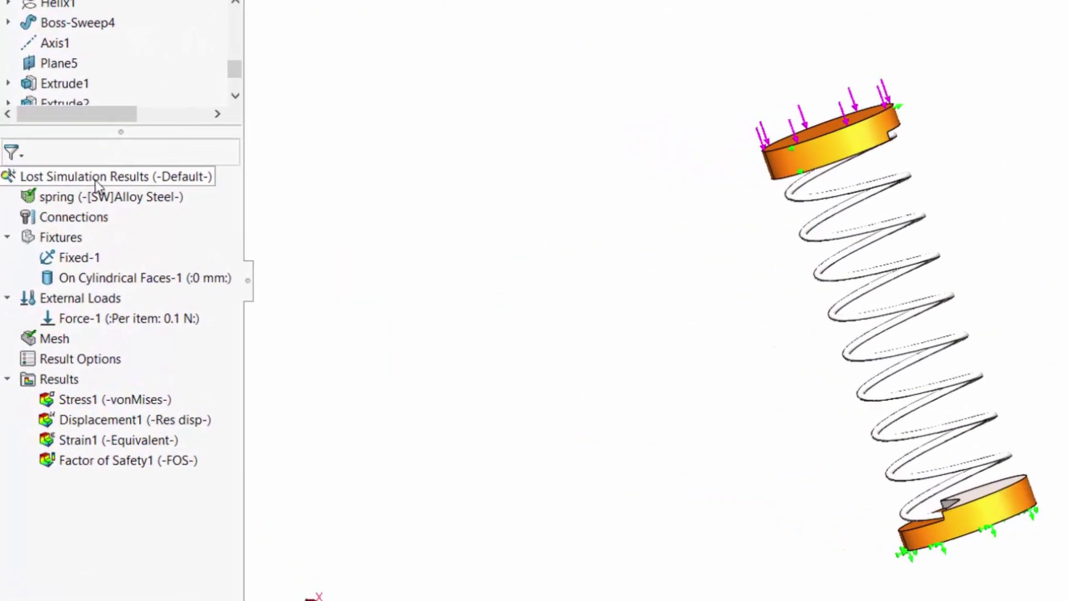
pyautogui.rightClick(117, 135)
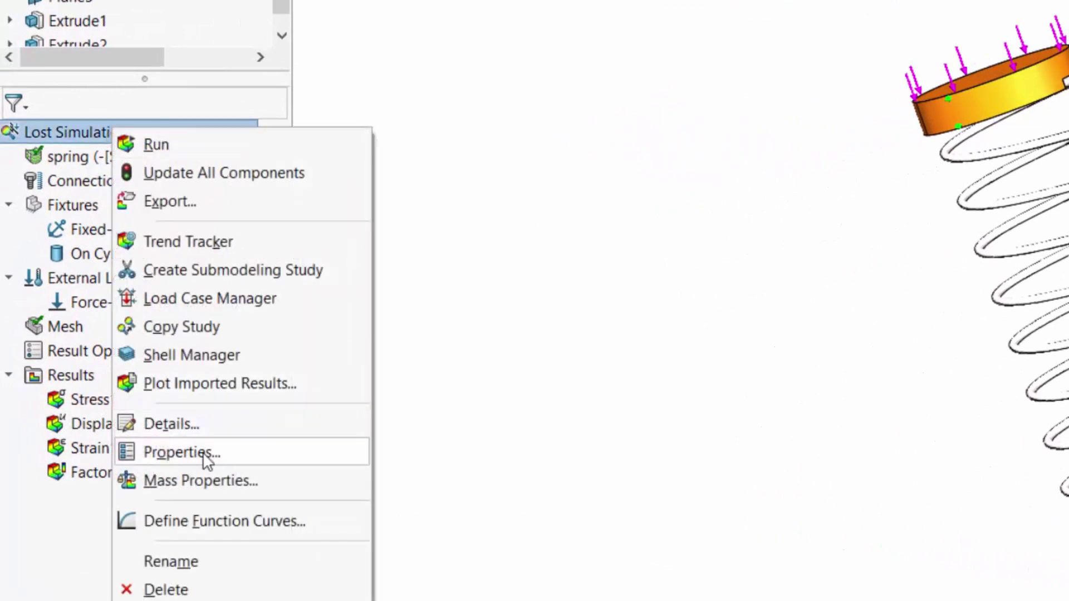
pyautogui.click(202, 452)
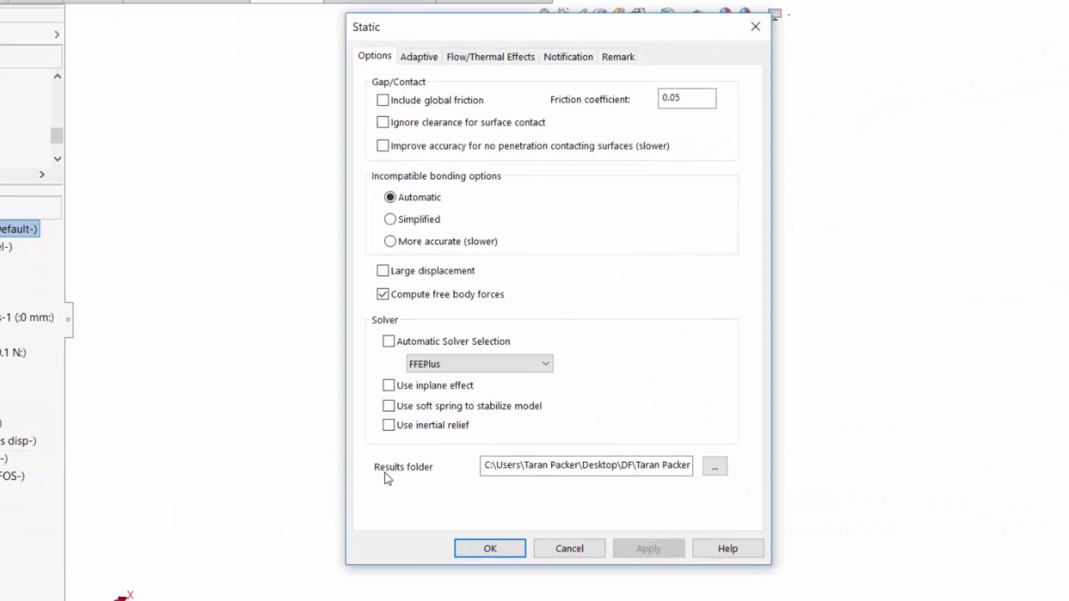
pyautogui.click(715, 467)
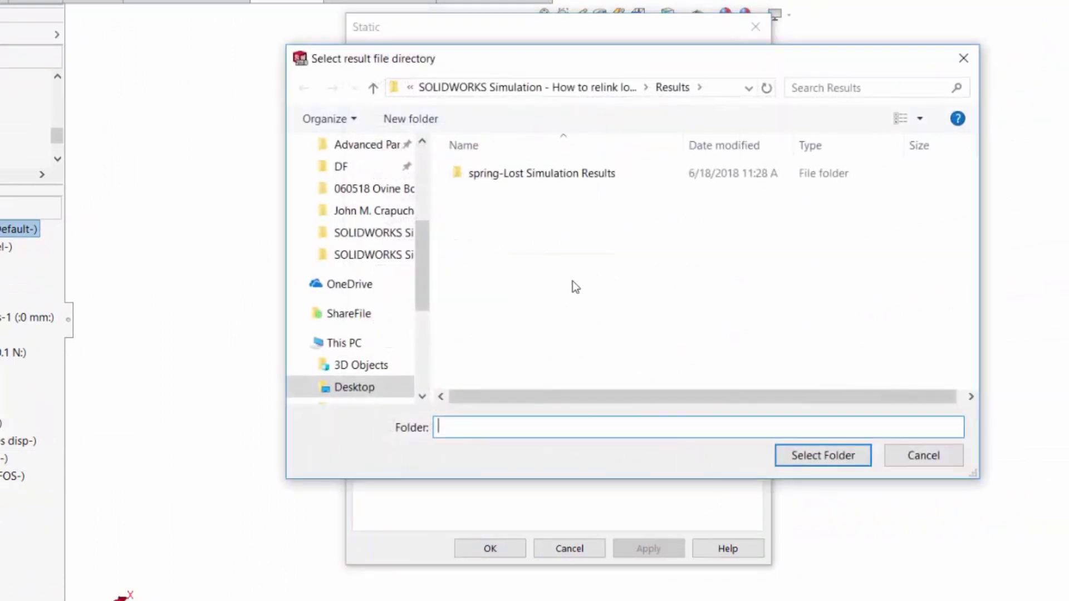
pyautogui.click(534, 88)
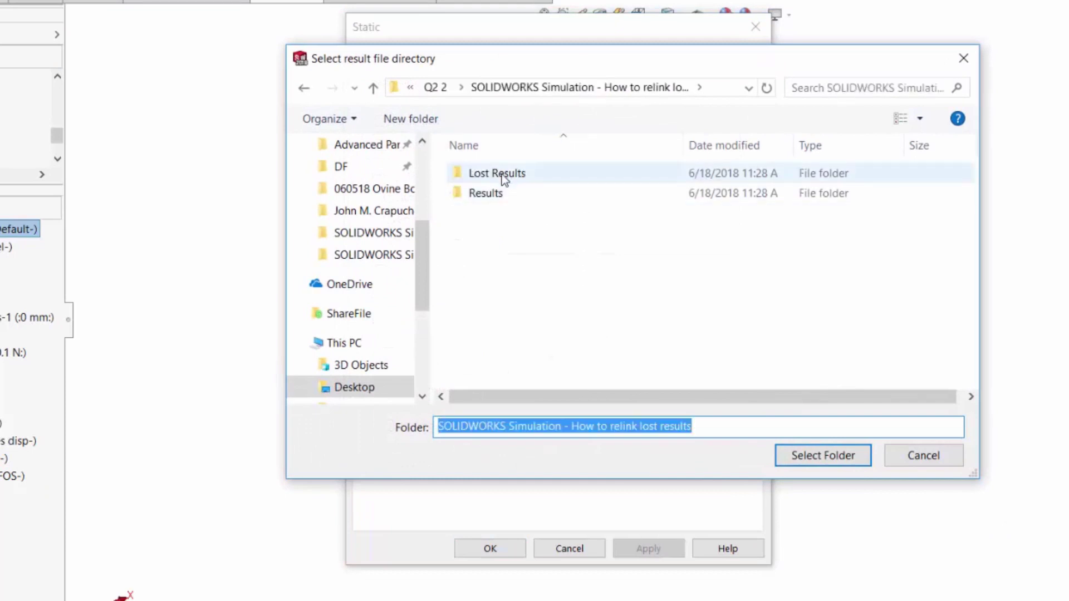
pyautogui.doubleClick(502, 175)
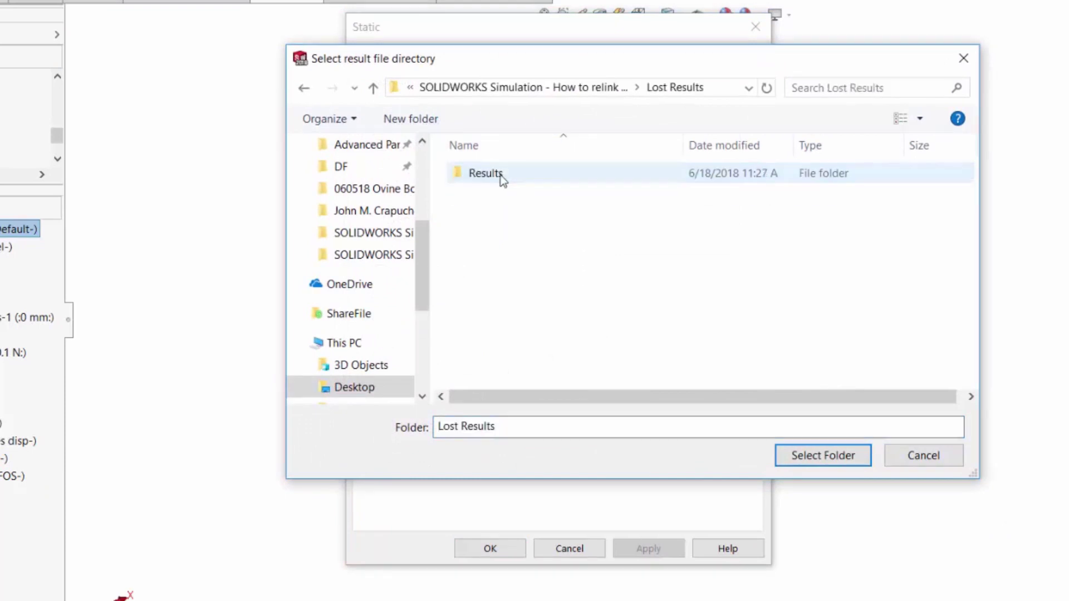
pyautogui.click(484, 175)
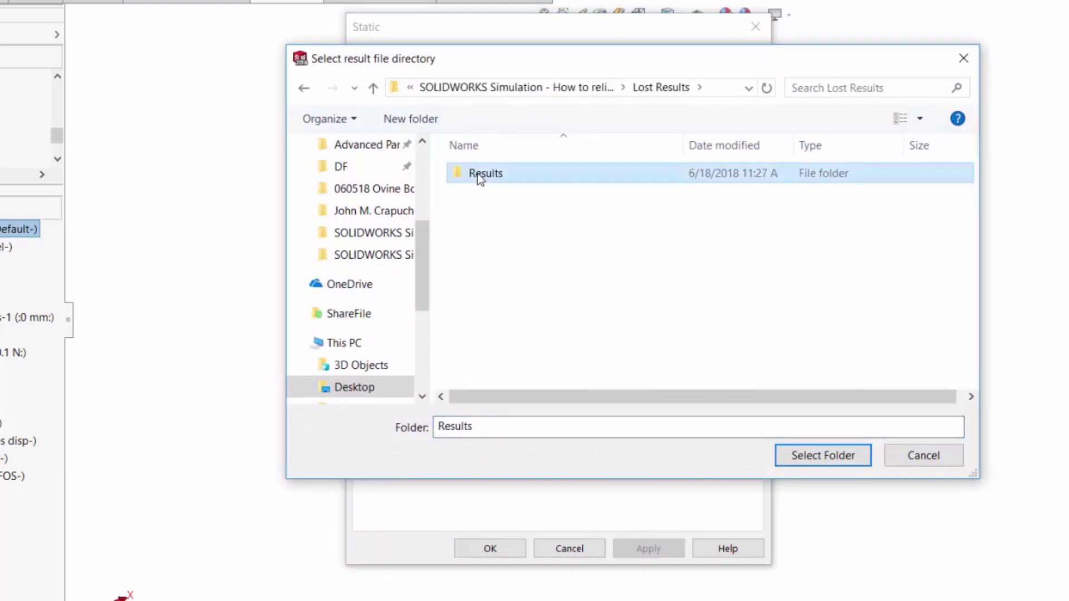
pyautogui.click(811, 457)
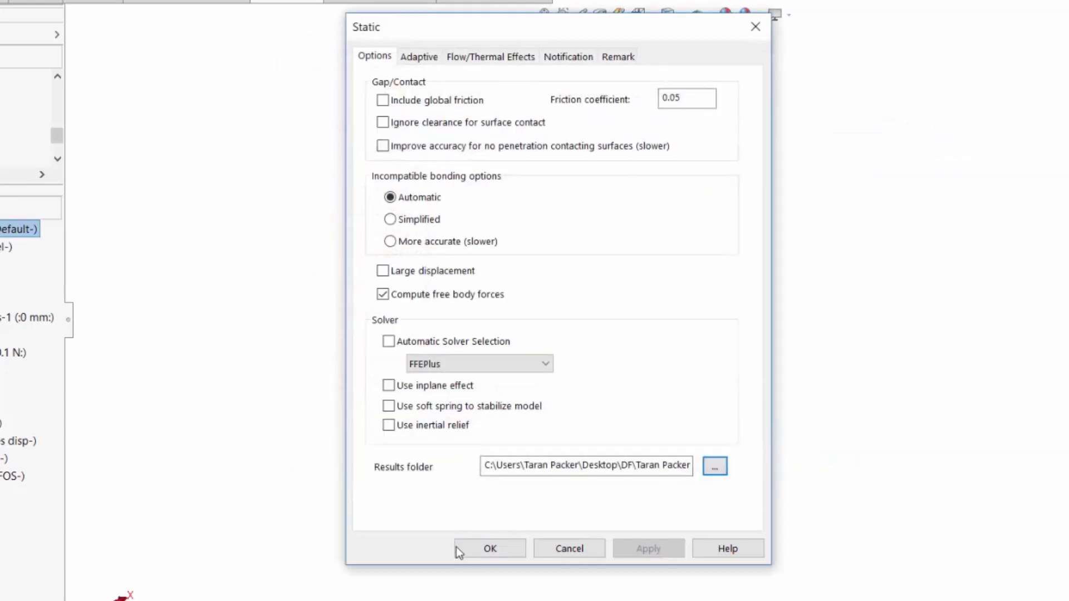
# Apply the study properties and redisplay the Displacement1 and Stress1 plots on the spring
pyautogui.click(470, 549)
pyautogui.doubleClick(63, 401)
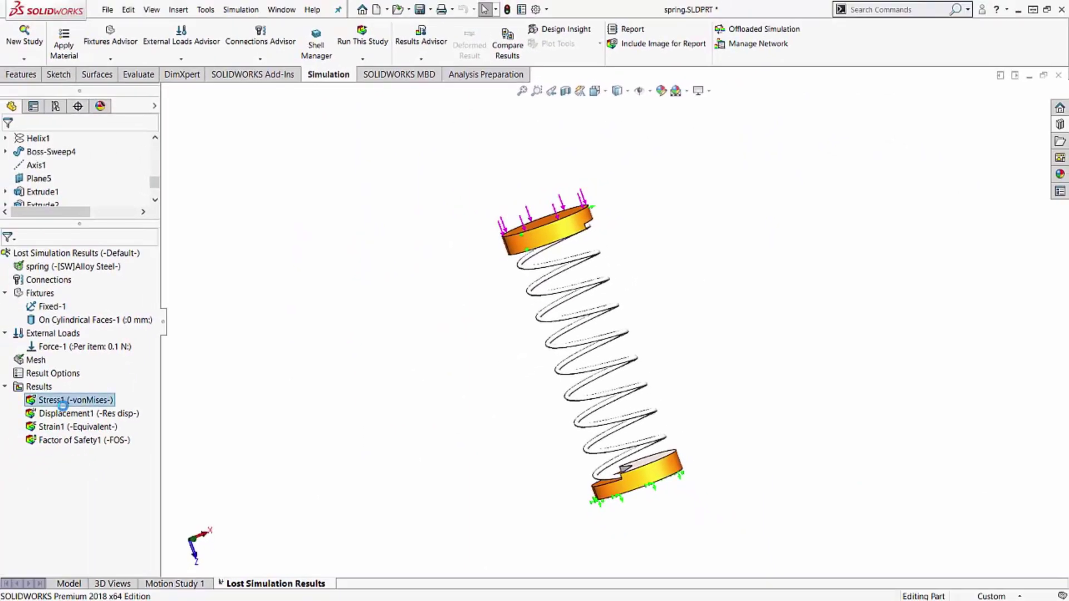
pyautogui.doubleClick(68, 414)
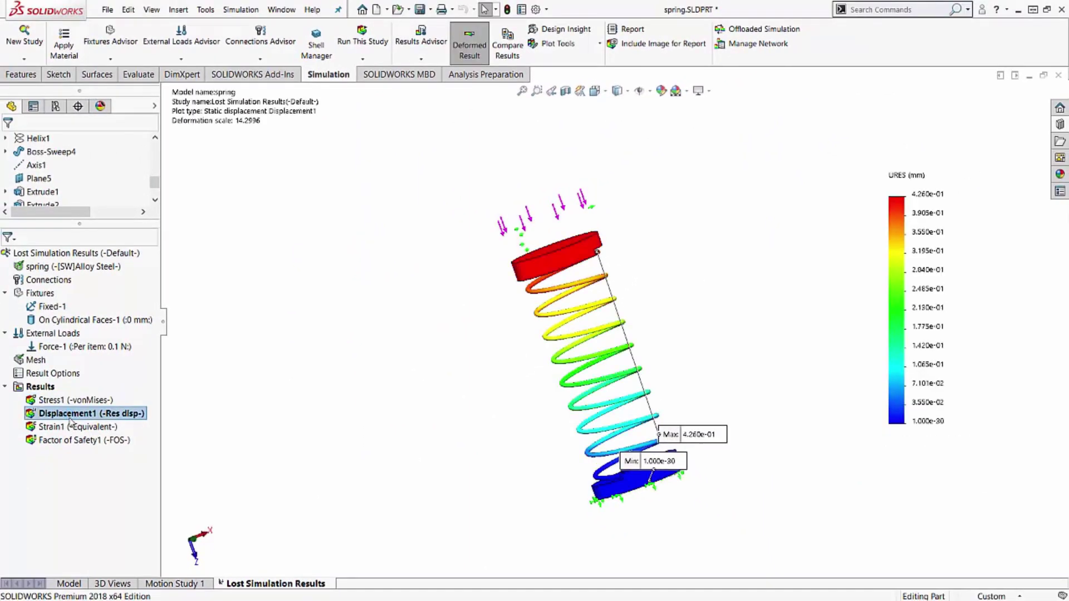
pyautogui.doubleClick(63, 401)
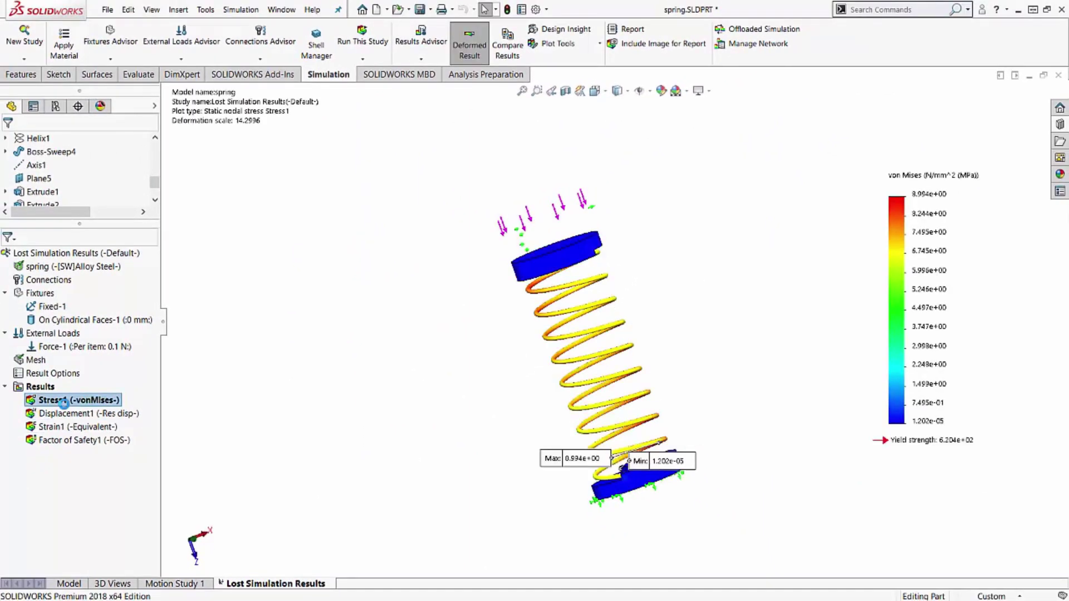